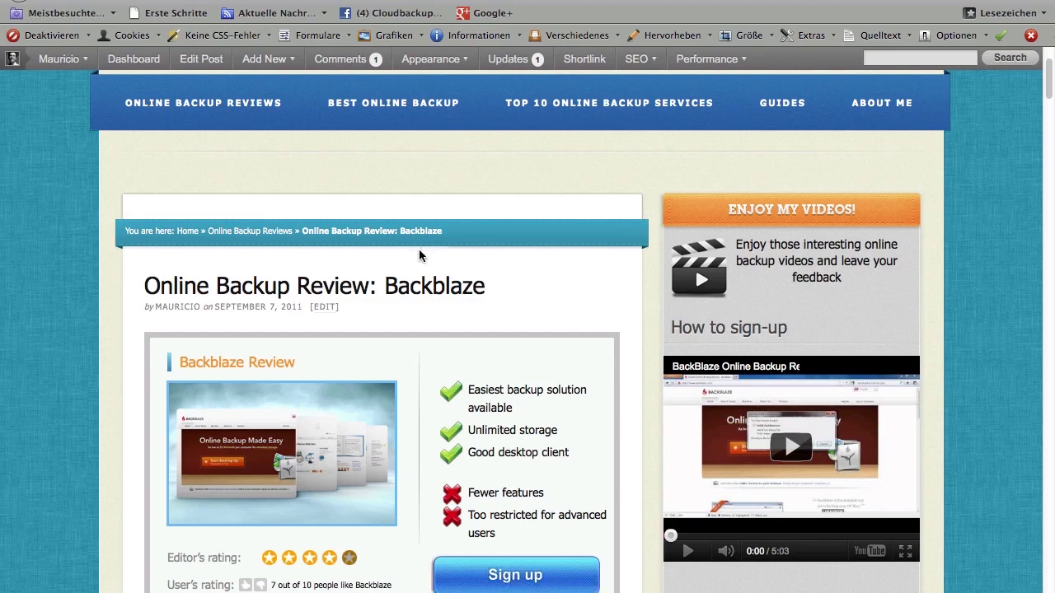
Sign in to the Backblaze account with the saved email and password, and open the View/Restore Files page
scroll(562, 270, "down", 1)
scroll(561, 271, "down", 1)
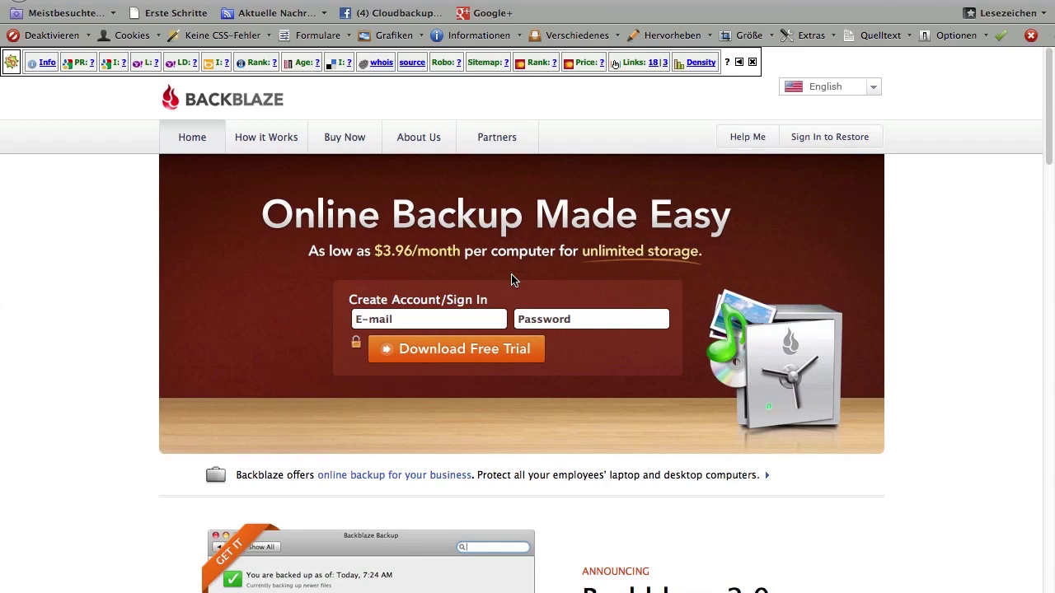
left_click(830, 137)
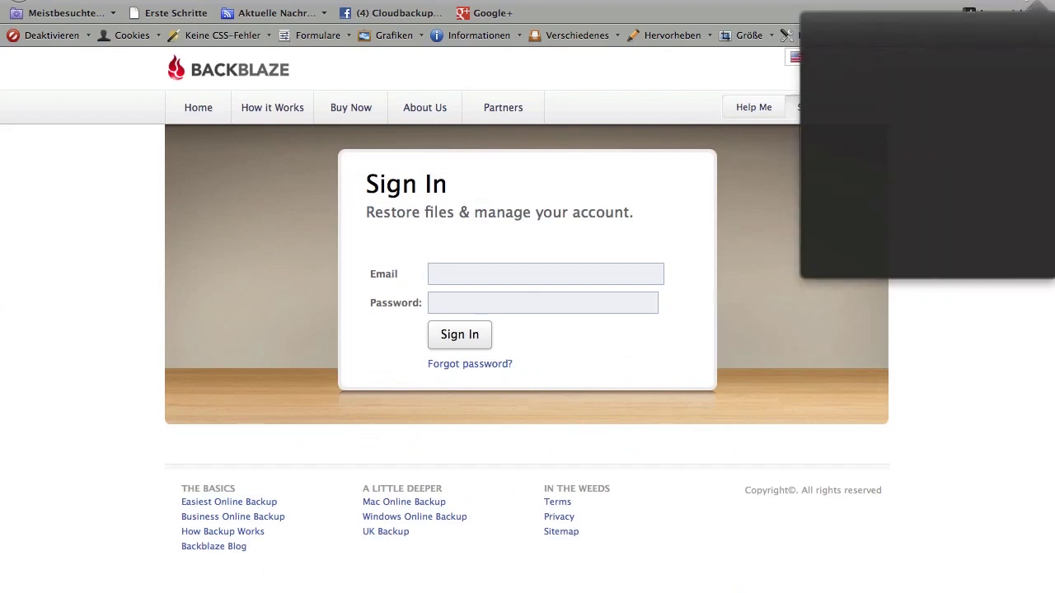
left_click(888, 66)
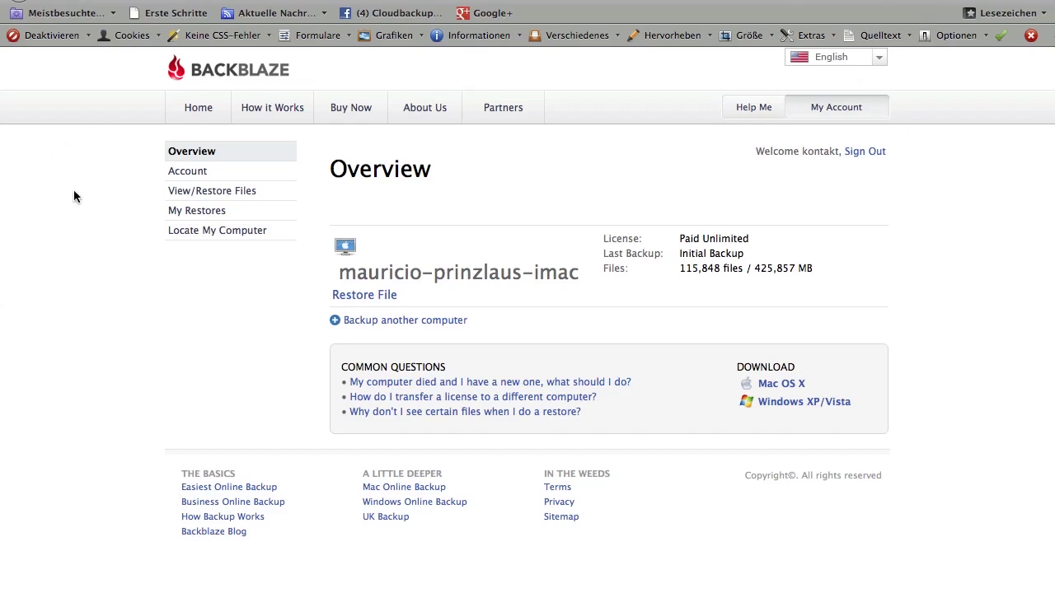
left_click(235, 192)
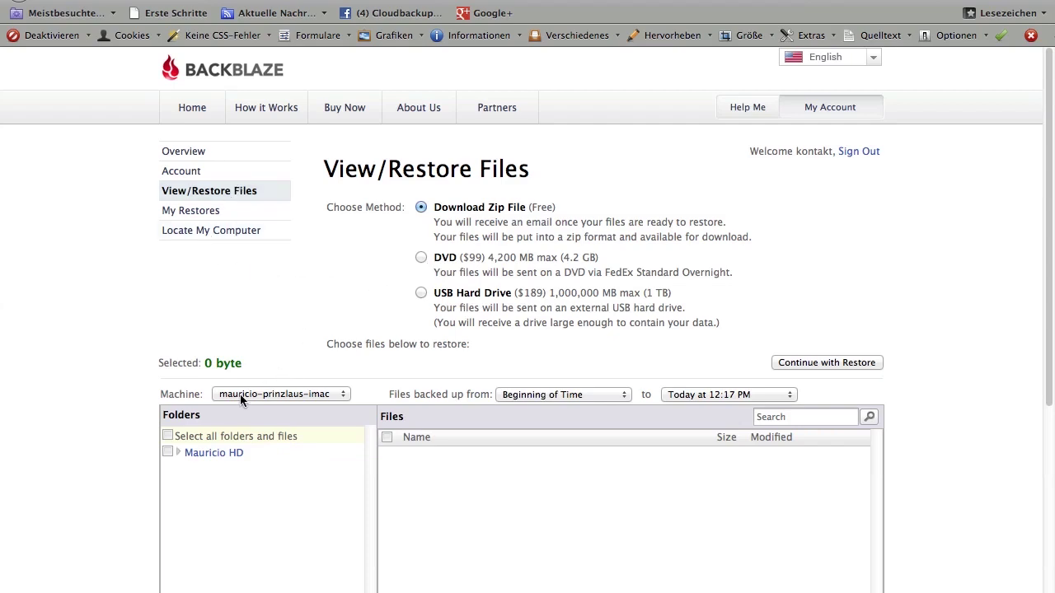
Expand the backed-up hard drive and its Users folder in the restore folder tree
scroll(142, 374, "down", 2)
left_click(178, 405)
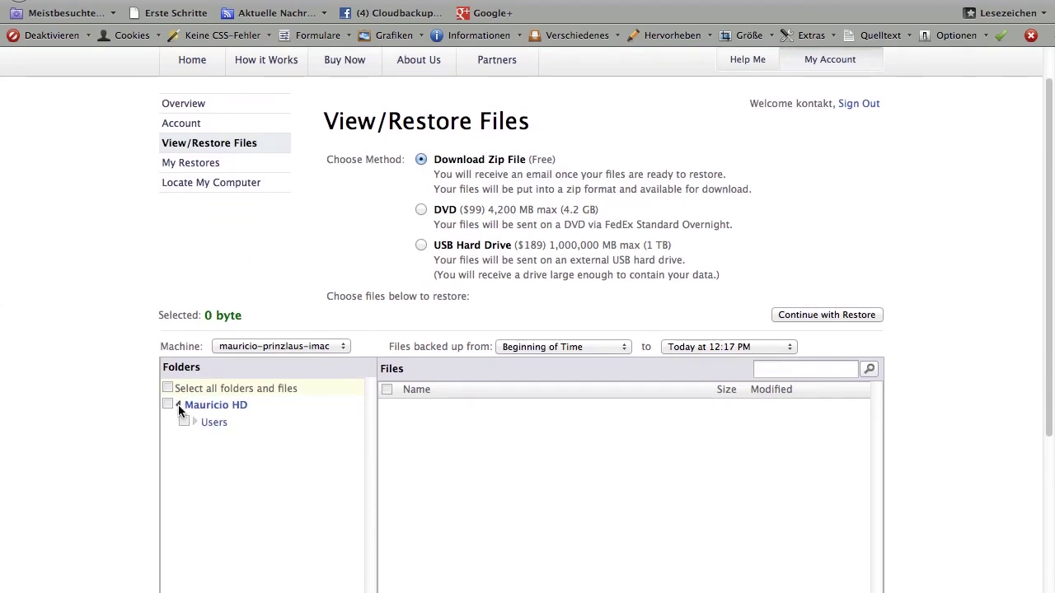
left_click(196, 422)
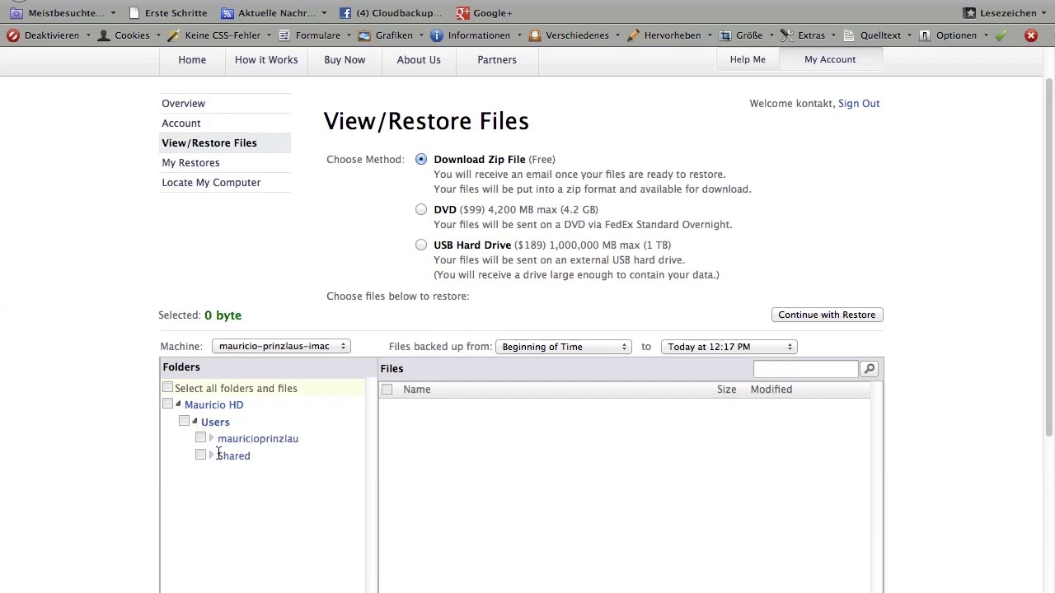
Search the backed-up files for "deckblatt"
left_click(774, 370)
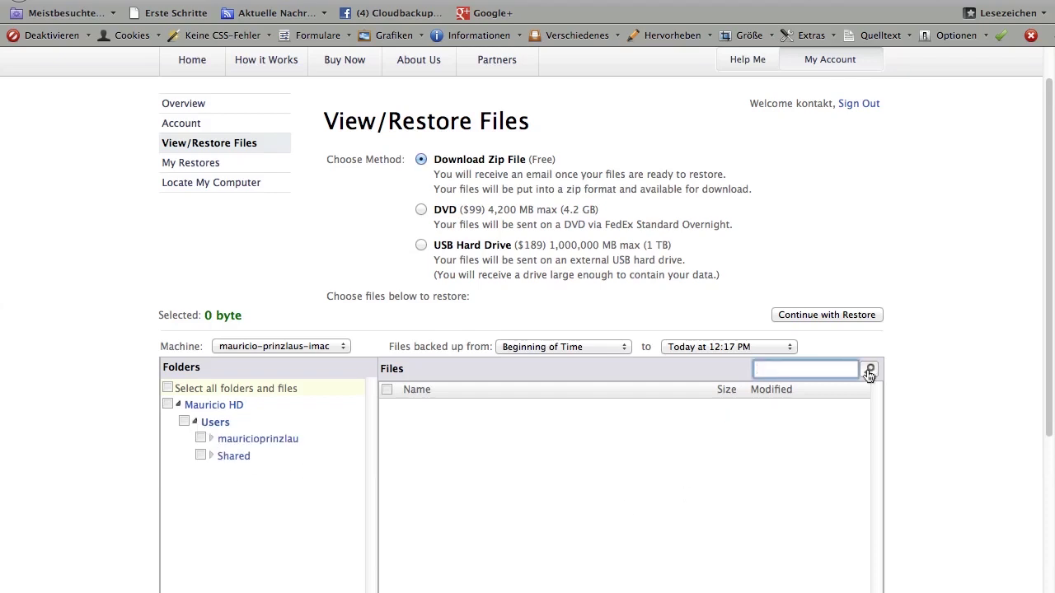
type("deckb")
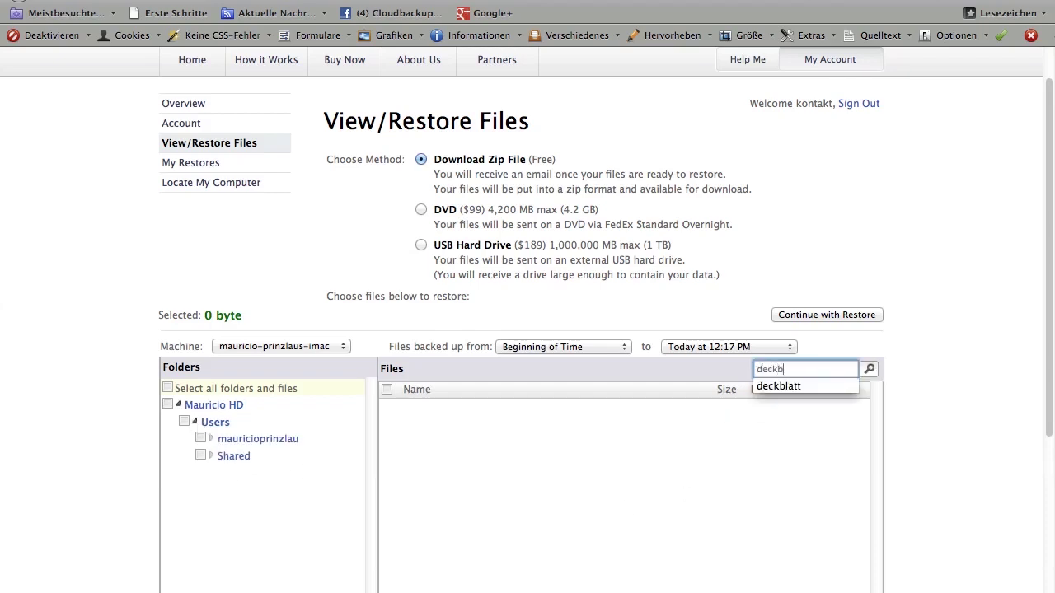
type("latt")
key("Return")
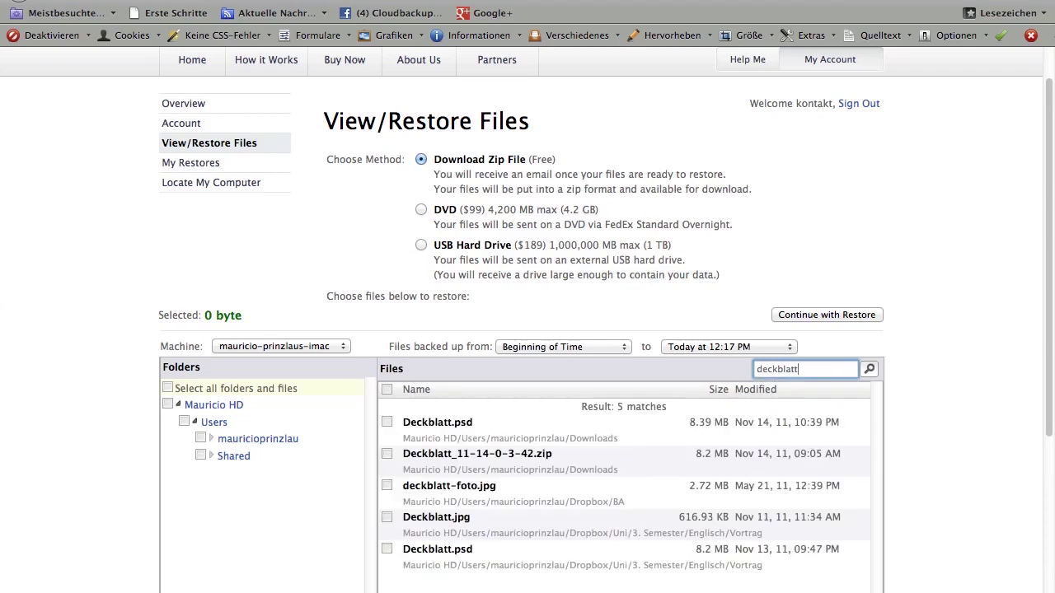
scroll(958, 371, "down", 3)
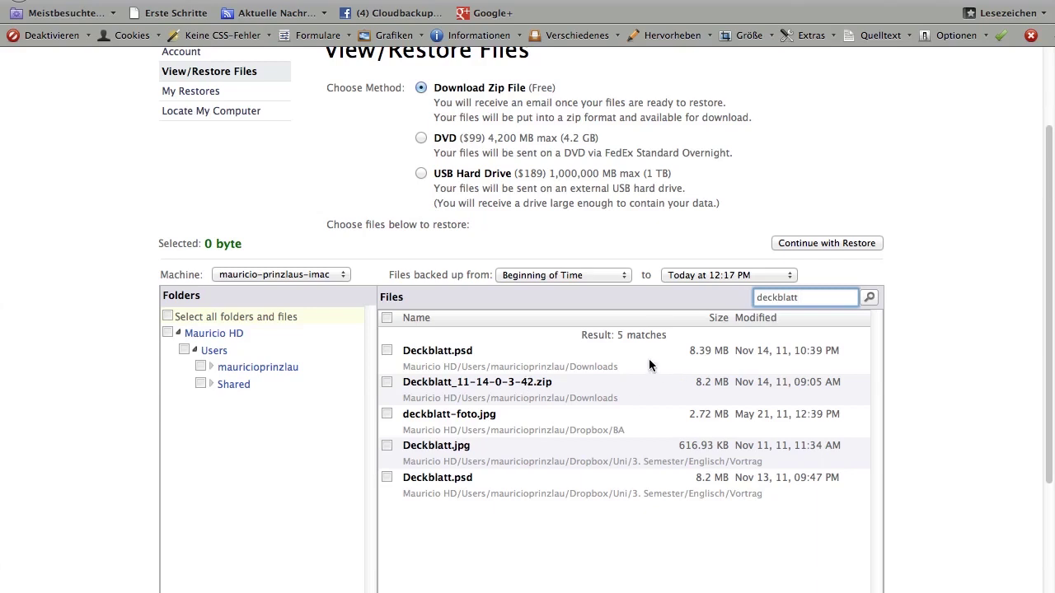
Set the end of the backup time range to Yesterday at 08:00 PM and search its files for "deckblatt" again
left_click(705, 277)
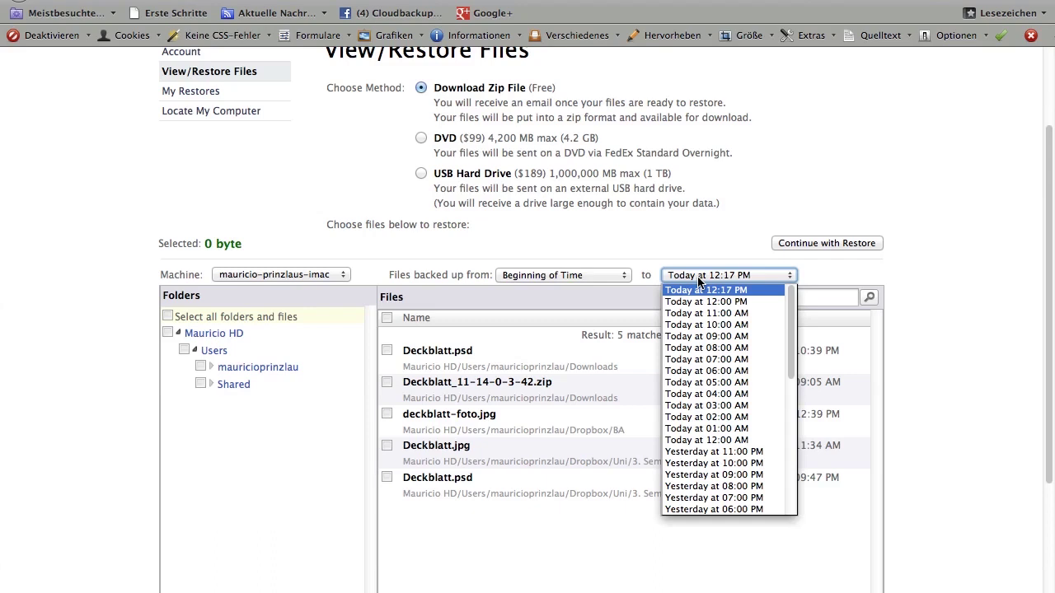
left_click(757, 484)
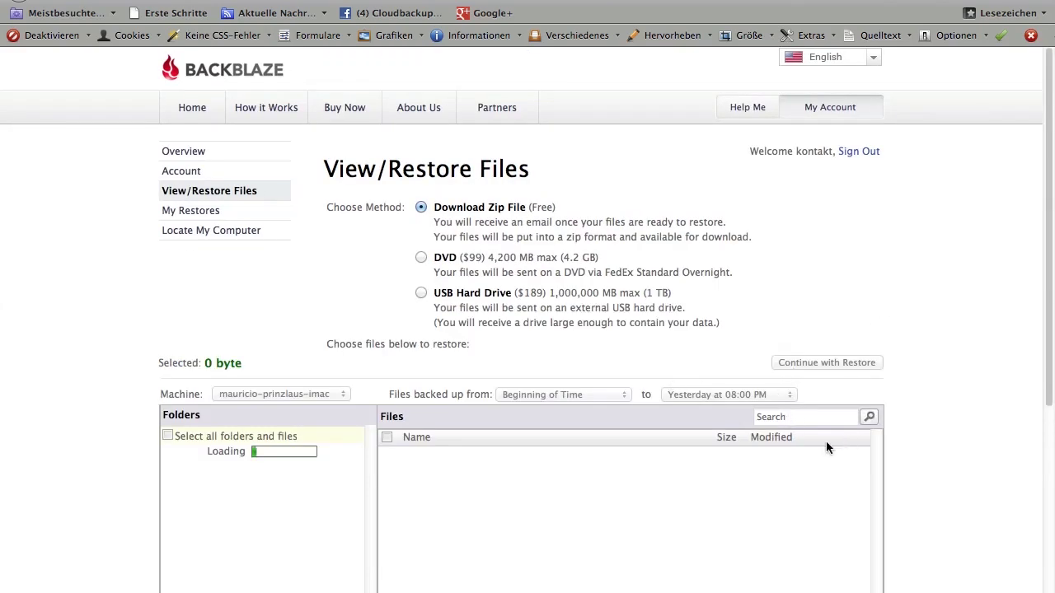
left_click(785, 416)
type("deckblatt")
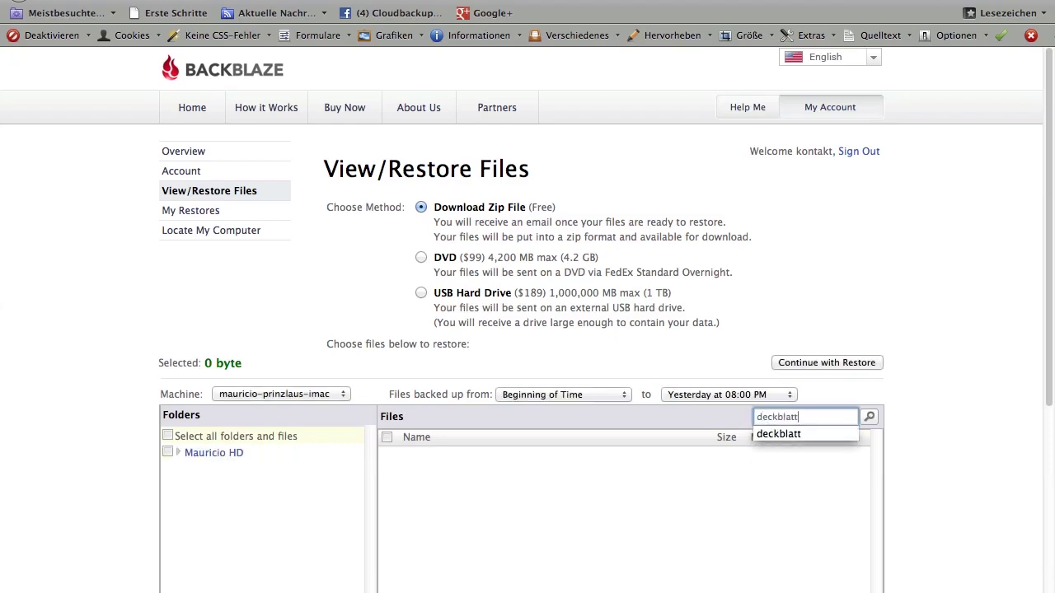
key("Return")
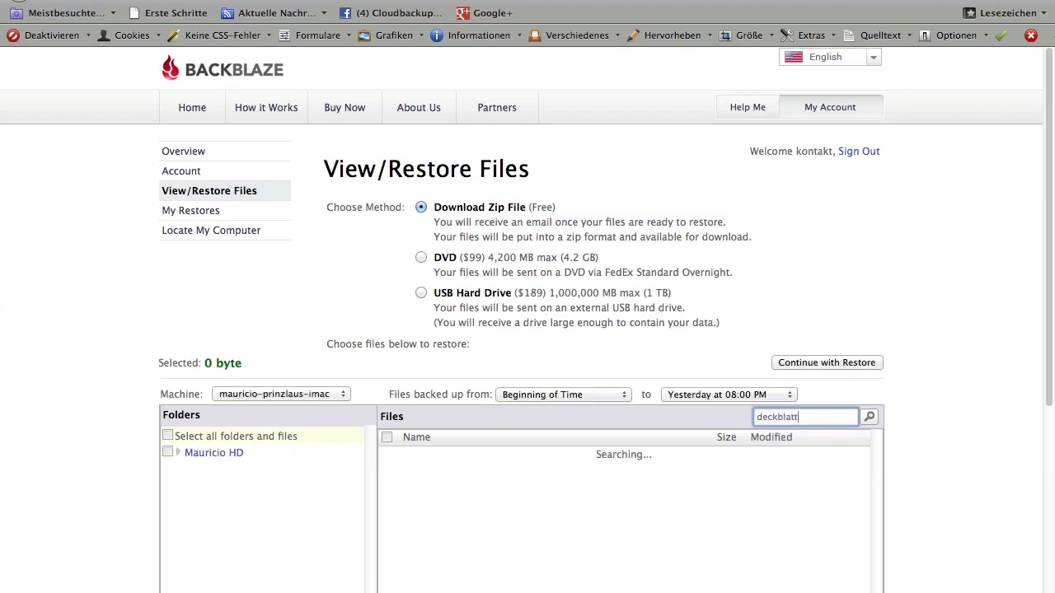
scroll(942, 415, "down", 3)
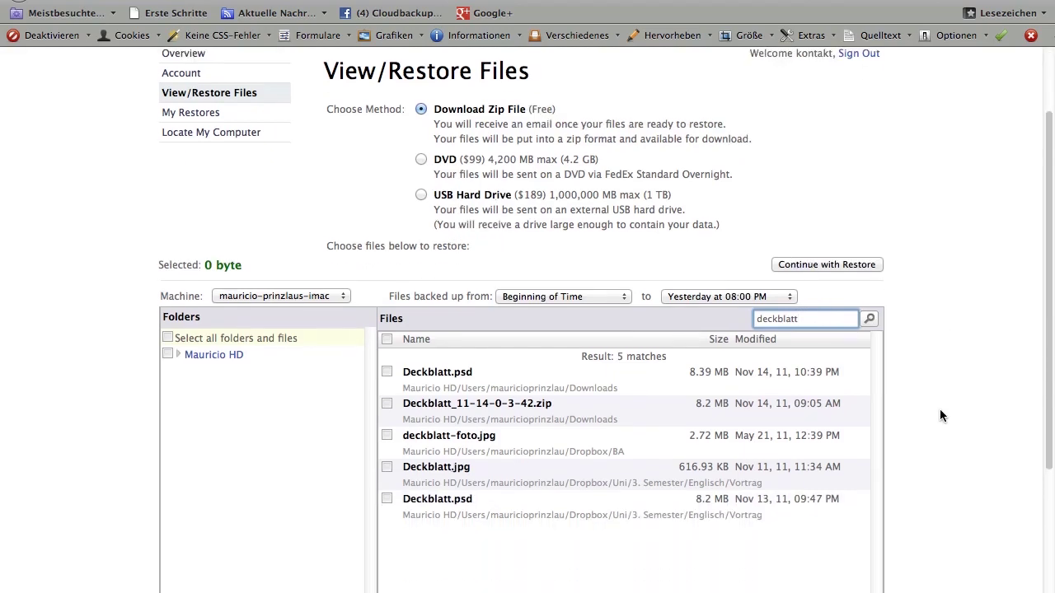
scroll(943, 415, "down", 2)
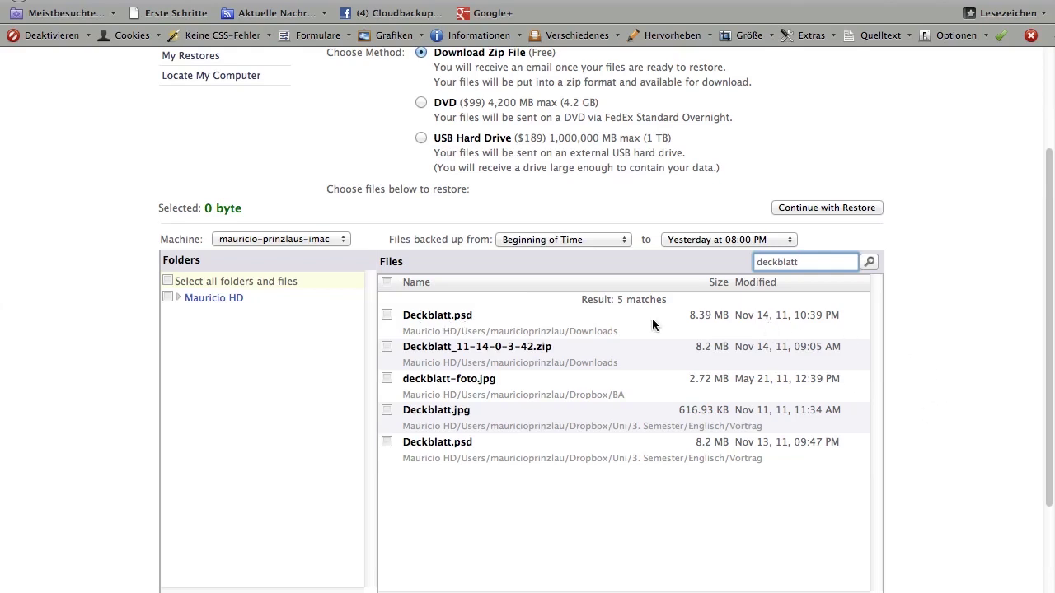
scroll(401, 311, "down", 1)
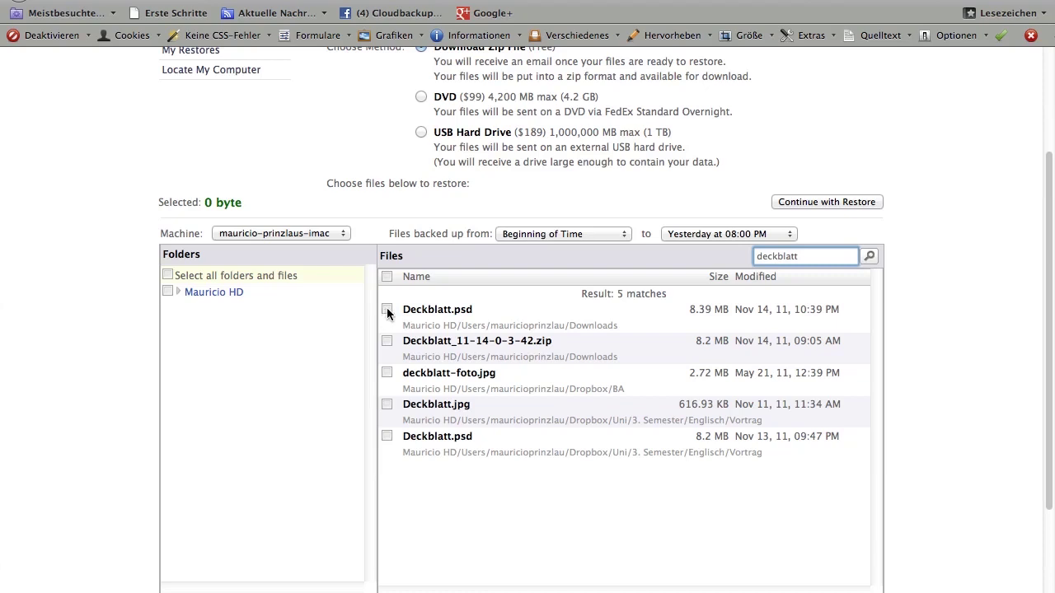
left_click(387, 309)
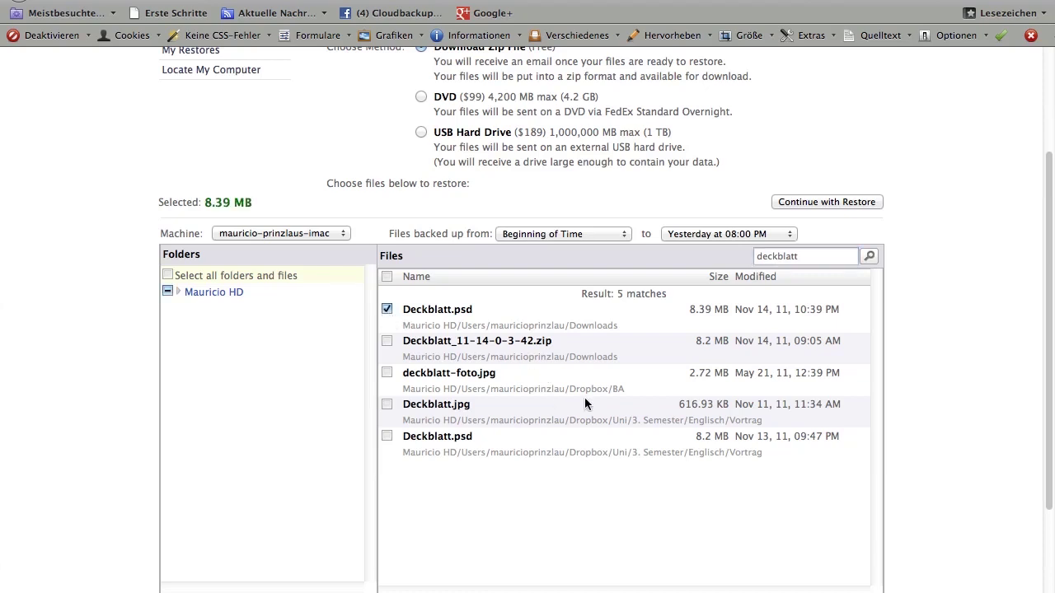
left_click(387, 437)
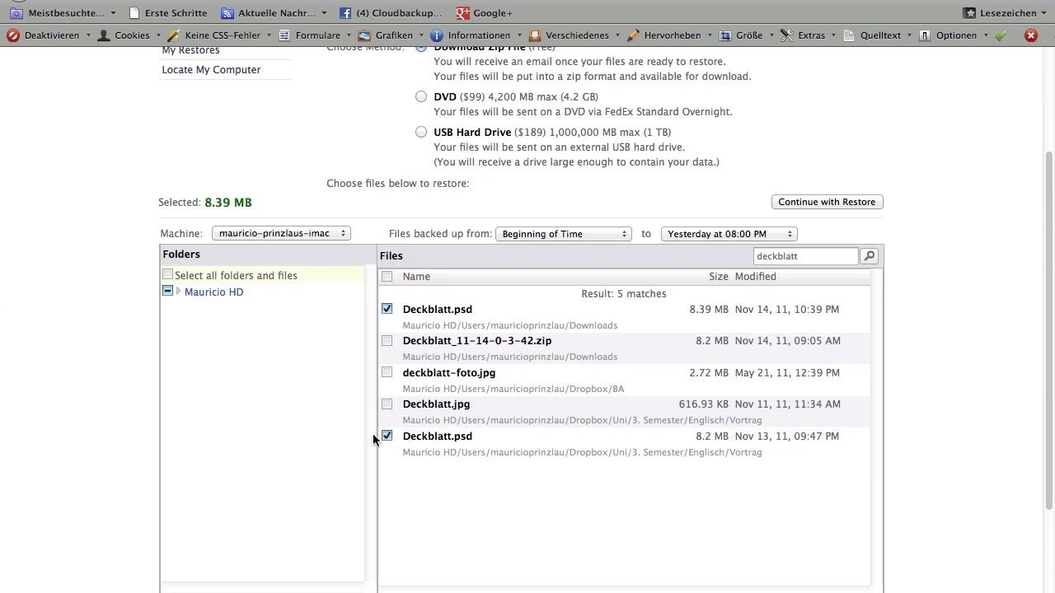
left_click(388, 310)
left_click(387, 436)
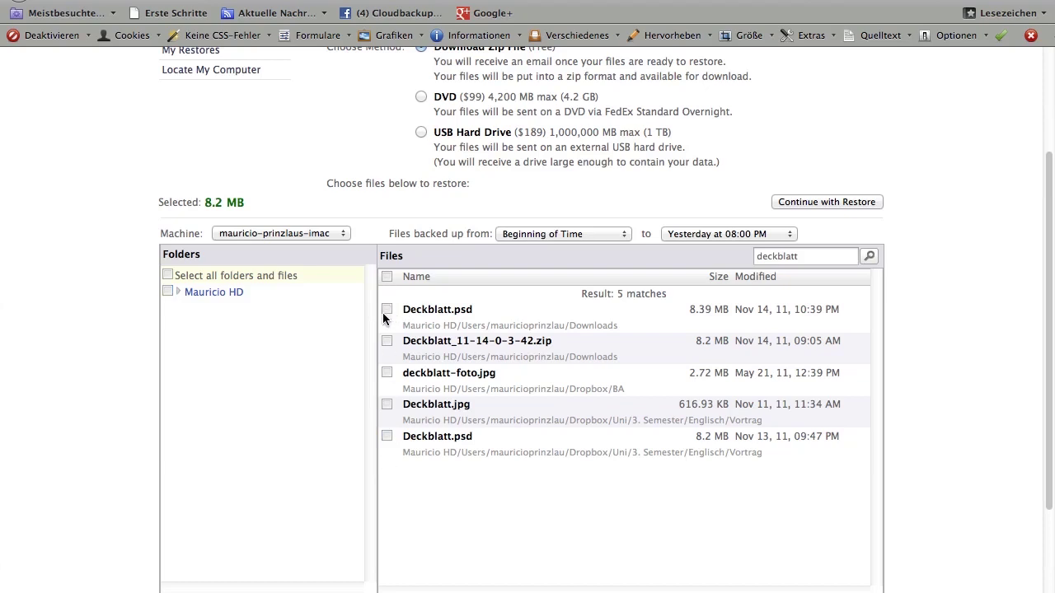
Select the Deckblatt.psd file from the Downloads folder and continue with the restore as a free zip download
left_click(387, 310)
left_click(827, 203)
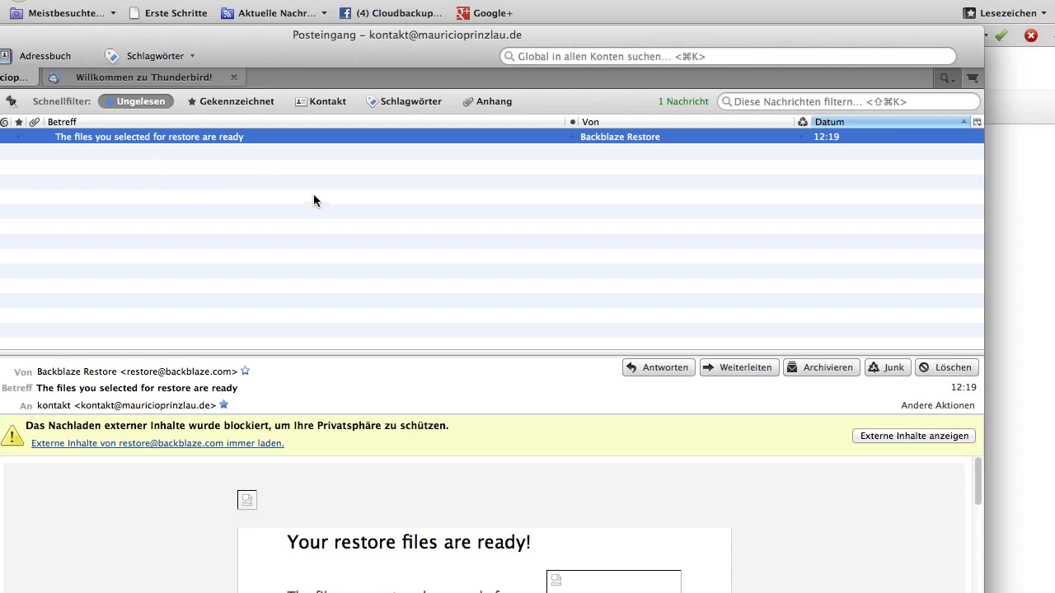
Load the external content of the Backblaze Restore message in Thunderbird and review its download instructions
left_click(874, 436)
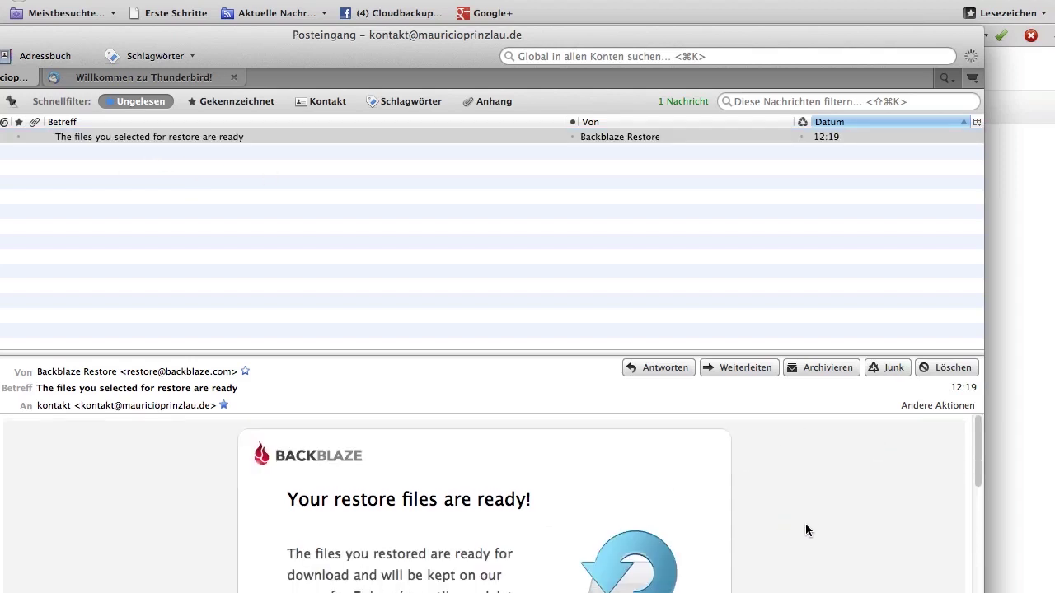
scroll(806, 530, "down", 4)
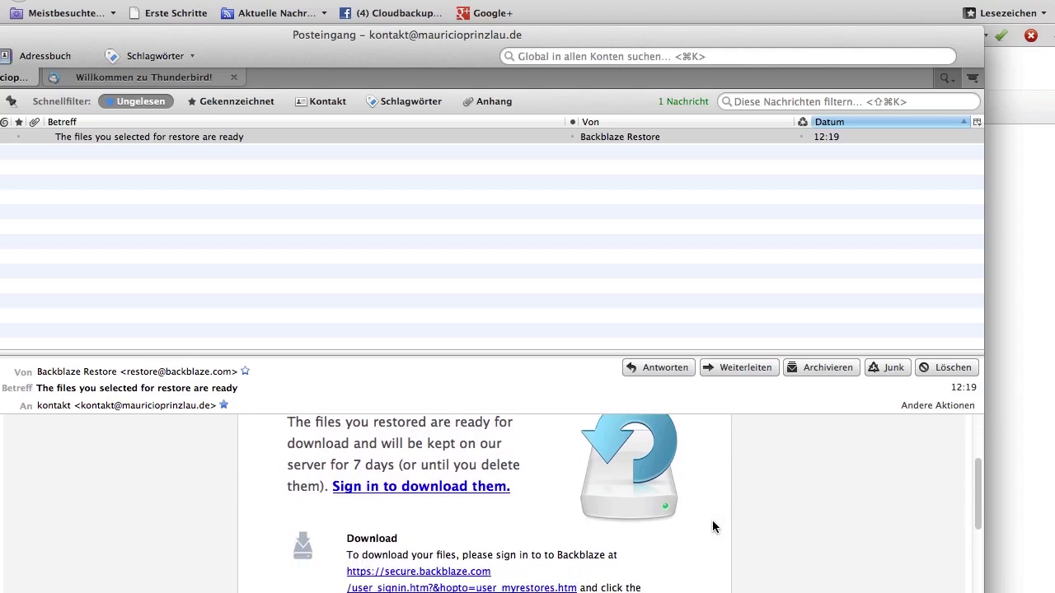
scroll(707, 527, "down", 1)
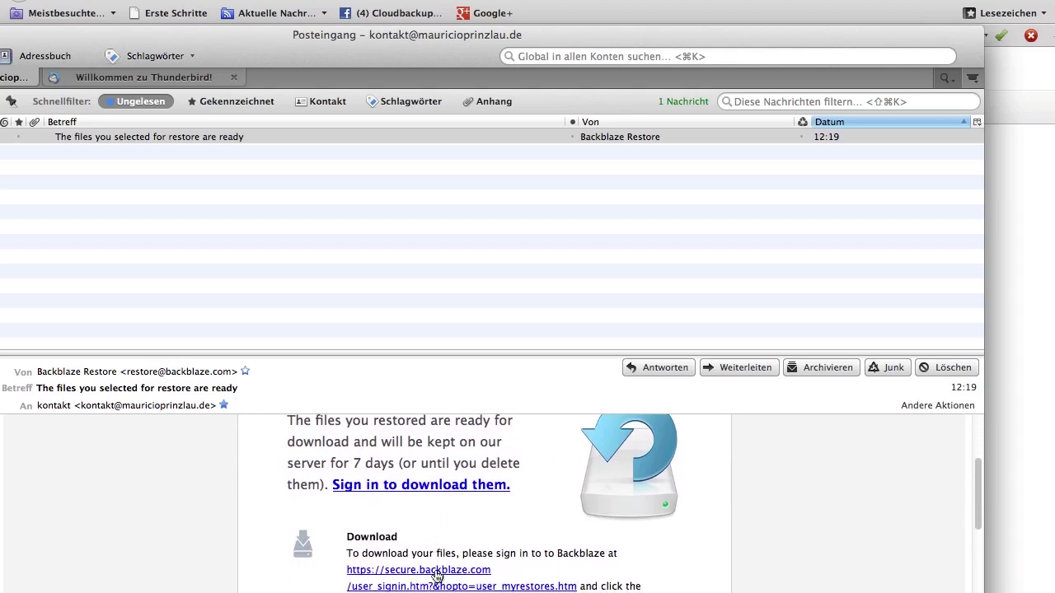